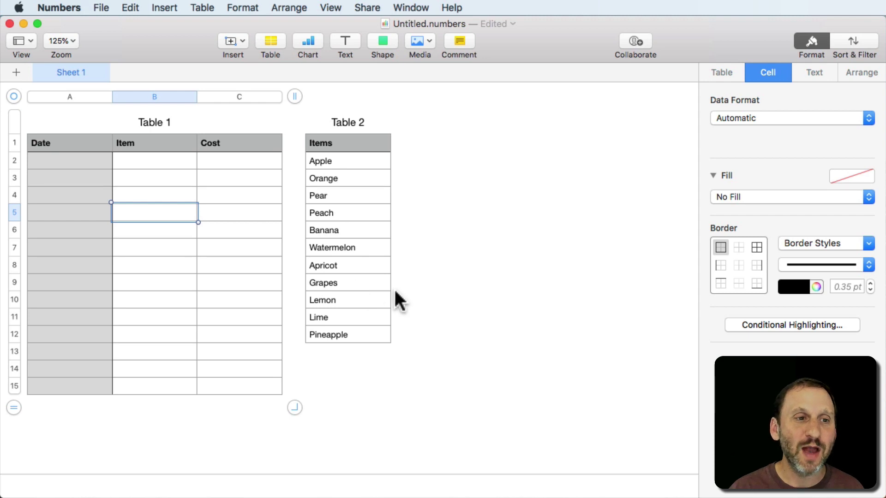
# Select Apple in Table 2 and cell B2, then check the service targets Numbers.app.
pyautogui.click(365, 164)
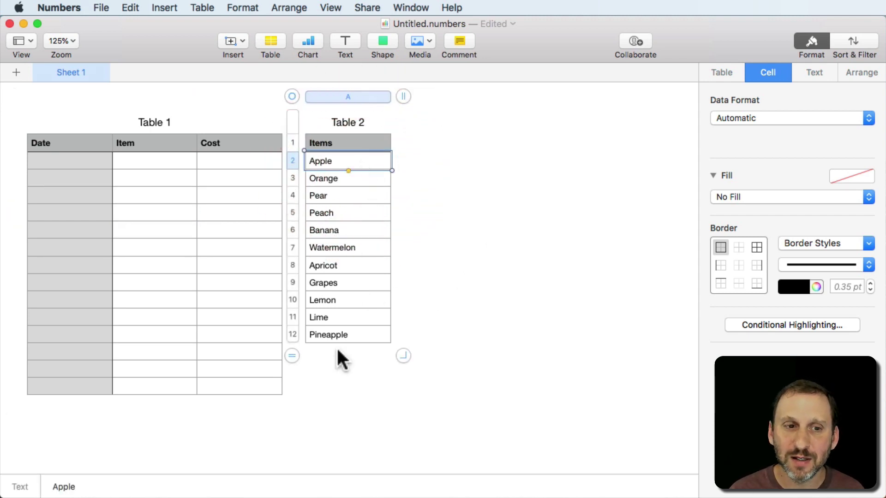
pyautogui.click(141, 166)
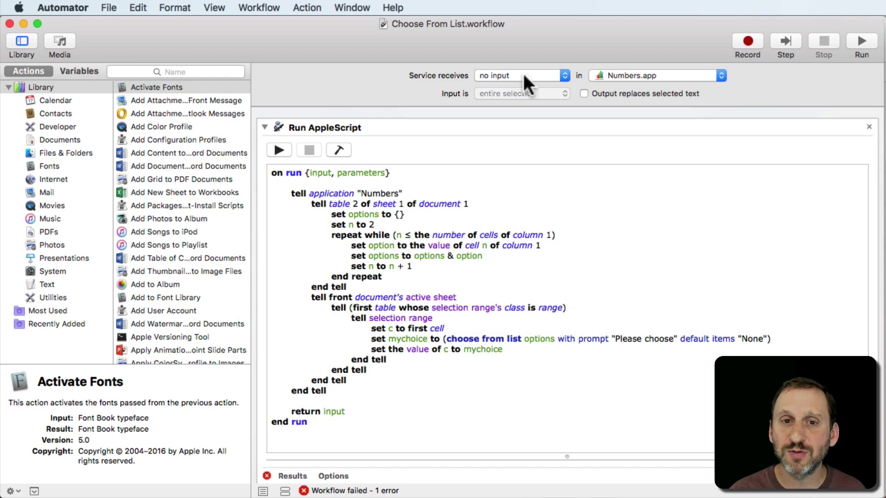
pyautogui.click(646, 75)
pyautogui.click(811, 63)
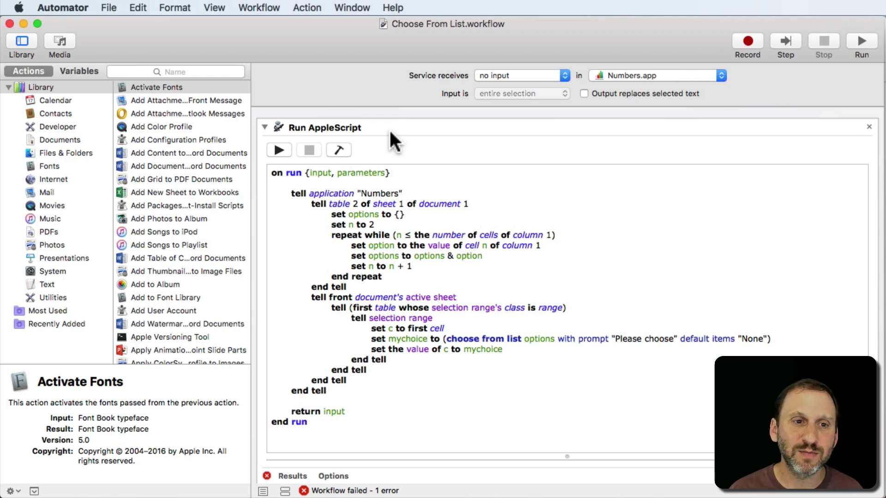
# Walk through the tell application Numbers block and its tell table 2 of sheet 1 line.
pyautogui.moveTo(273, 191); pyautogui.dragTo(239, 400)
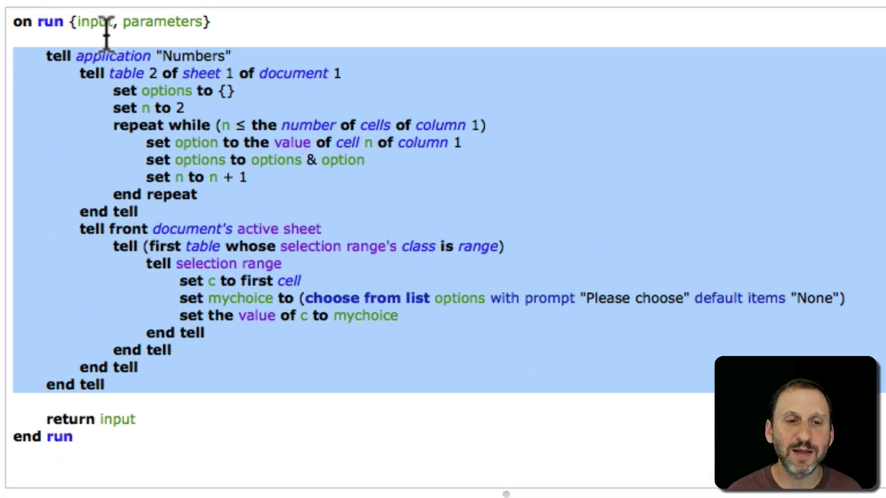
pyautogui.click(47, 55)
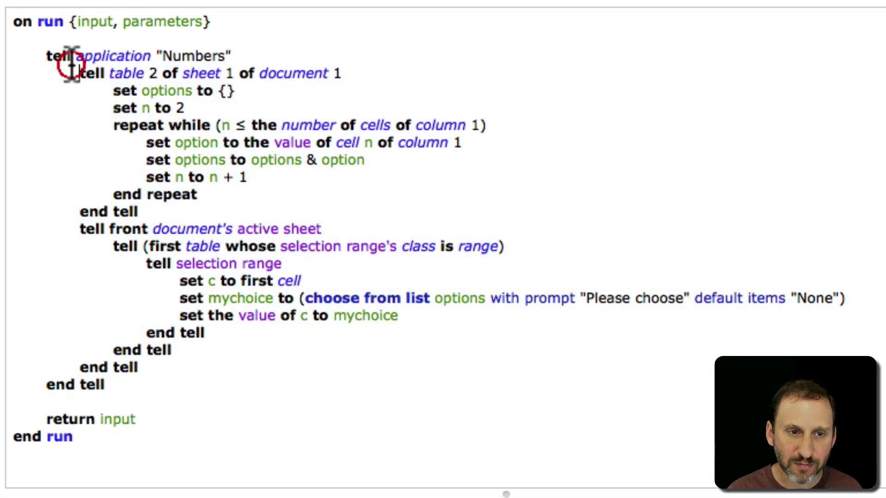
pyautogui.moveTo(45, 56); pyautogui.dragTo(283, 53)
pyautogui.click(283, 54)
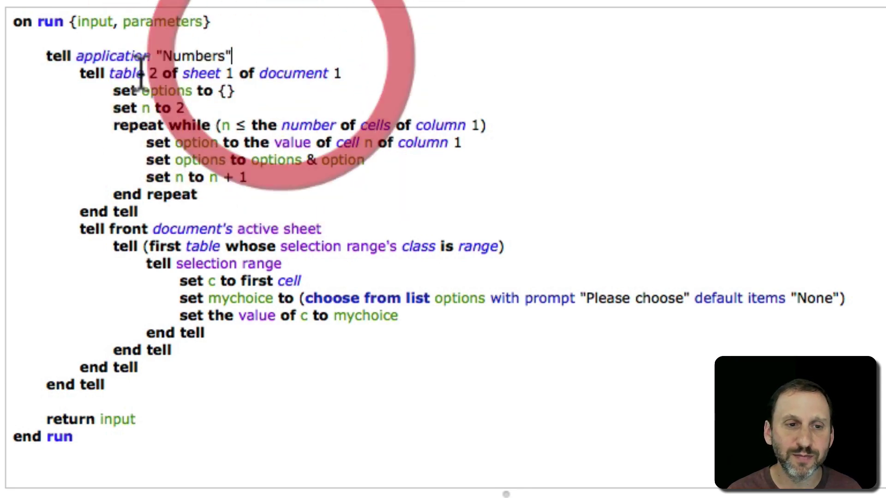
pyautogui.moveTo(79, 74); pyautogui.dragTo(377, 71)
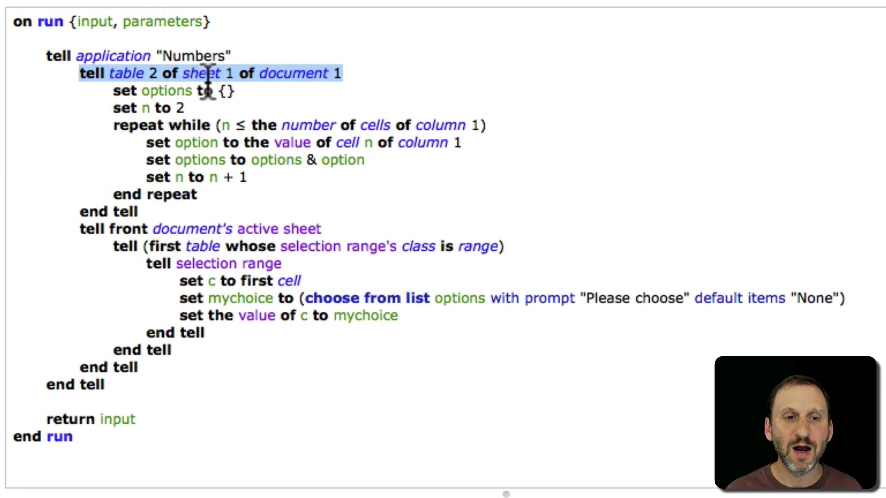
pyautogui.click(147, 73)
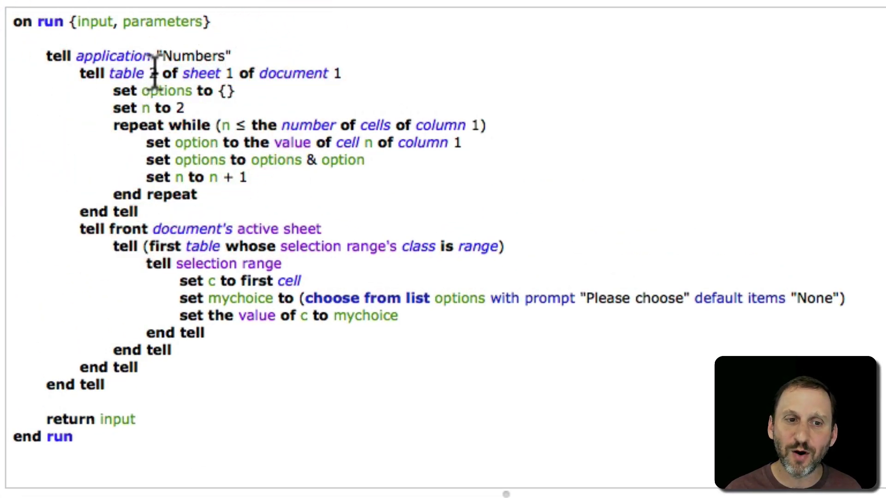
pyautogui.click(149, 73)
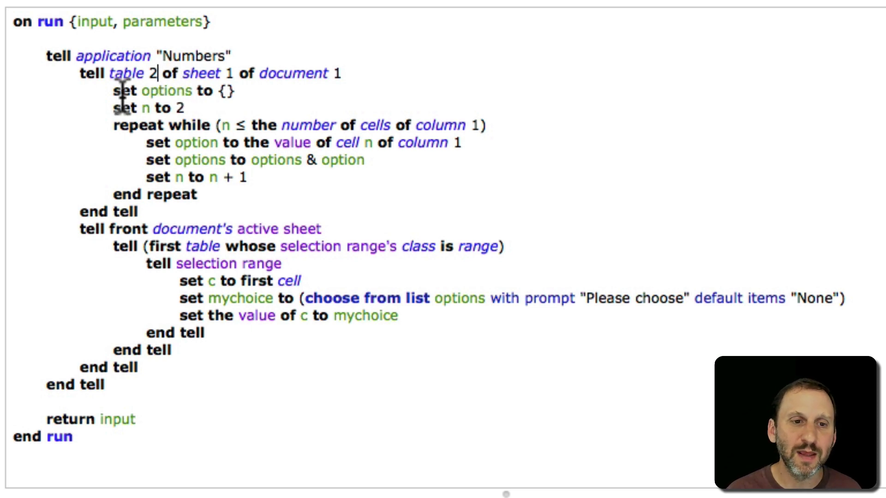
# Highlight the set options to {} and set n to 2 lines that start the loop.
pyautogui.moveTo(113, 90); pyautogui.dragTo(256, 90)
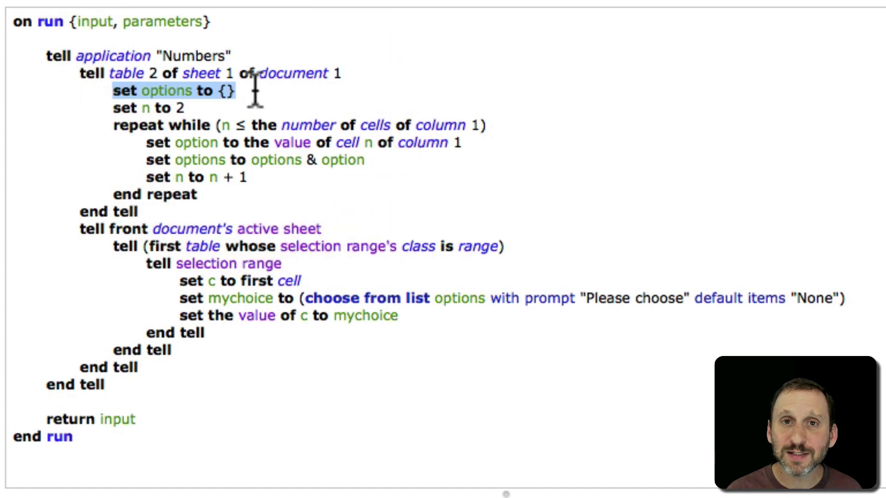
pyautogui.moveTo(114, 107); pyautogui.dragTo(197, 107)
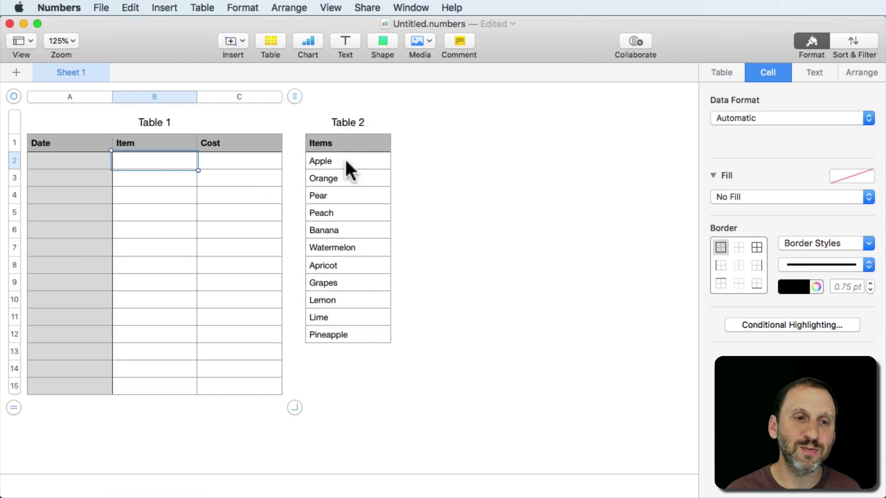
# Select Table 2's Items header and Apple cell, then highlight the repeat while and cell-value lines.
pyautogui.click(343, 143)
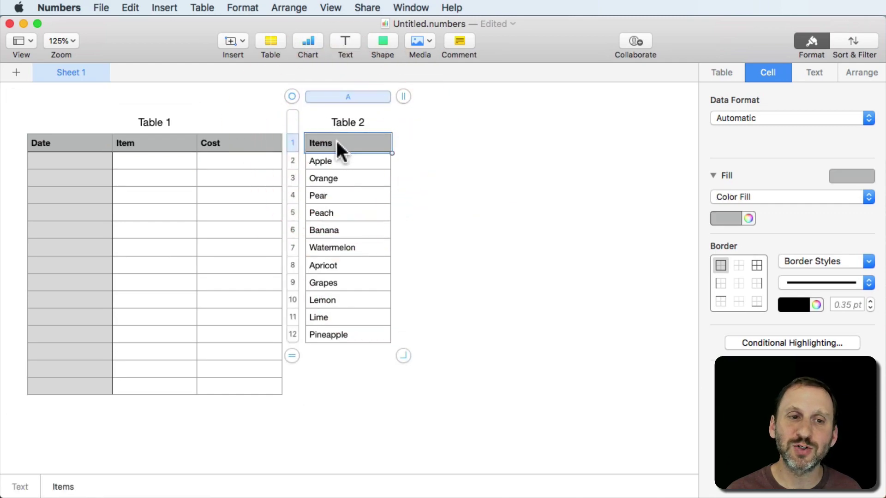
pyautogui.click(338, 159)
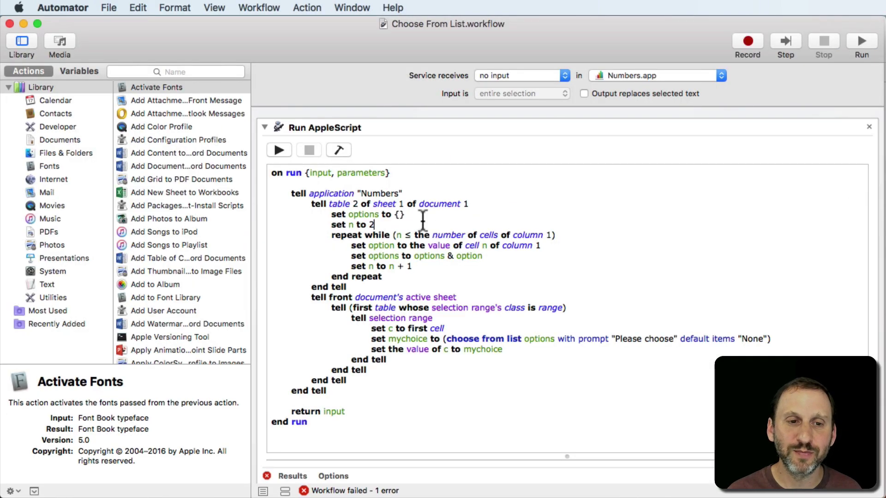
pyautogui.moveTo(245, 191); pyautogui.dragTo(559, 187)
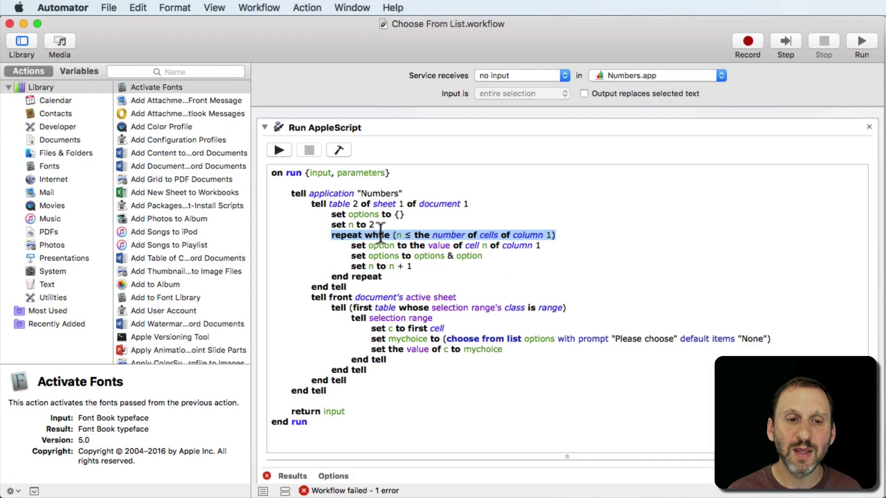
pyautogui.moveTo(201, 169); pyautogui.dragTo(483, 171)
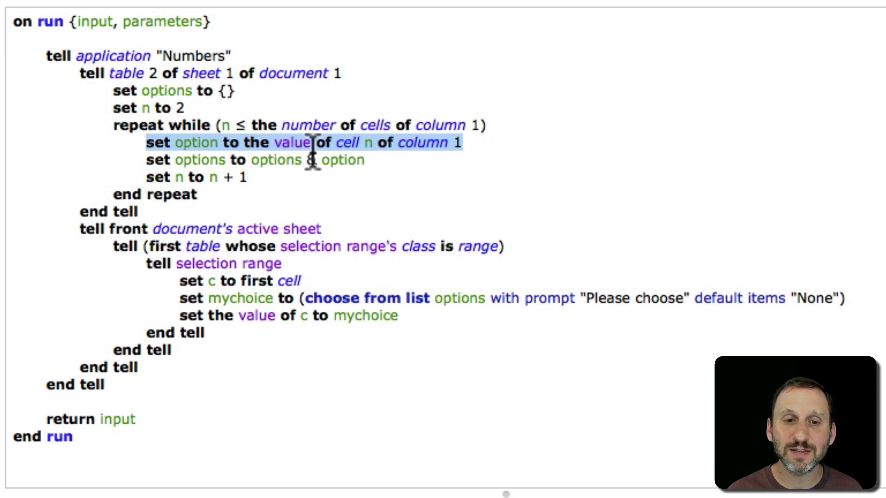
pyautogui.doubleClick(196, 144)
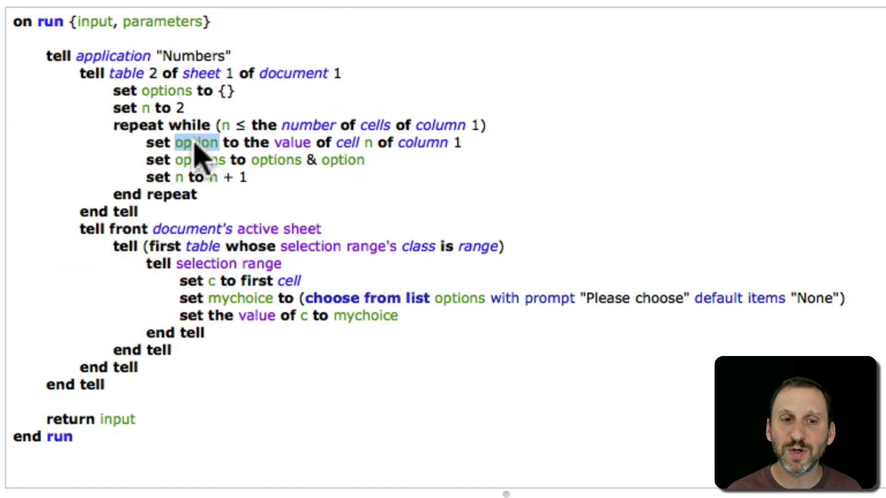
# Highlight the options-append and n + 1 lines, the whole repeat loop, and the end tell line.
pyautogui.moveTo(144, 159); pyautogui.dragTo(368, 161)
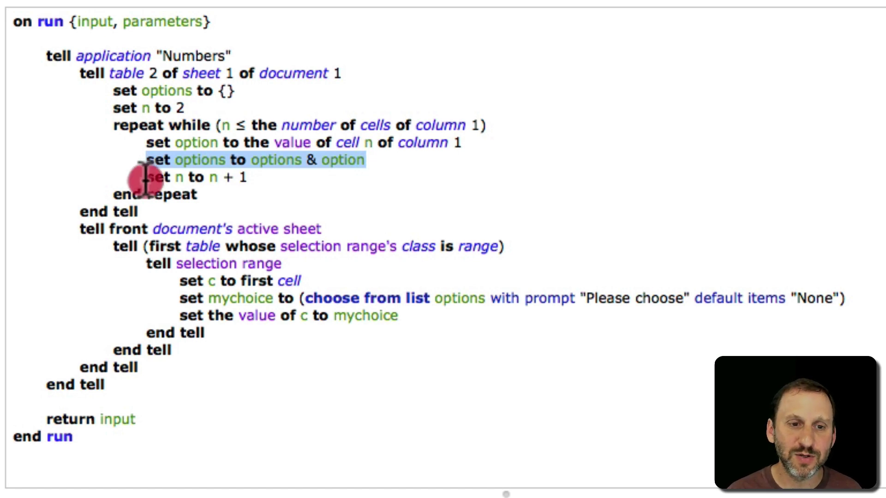
pyautogui.moveTo(157, 178); pyautogui.dragTo(266, 178)
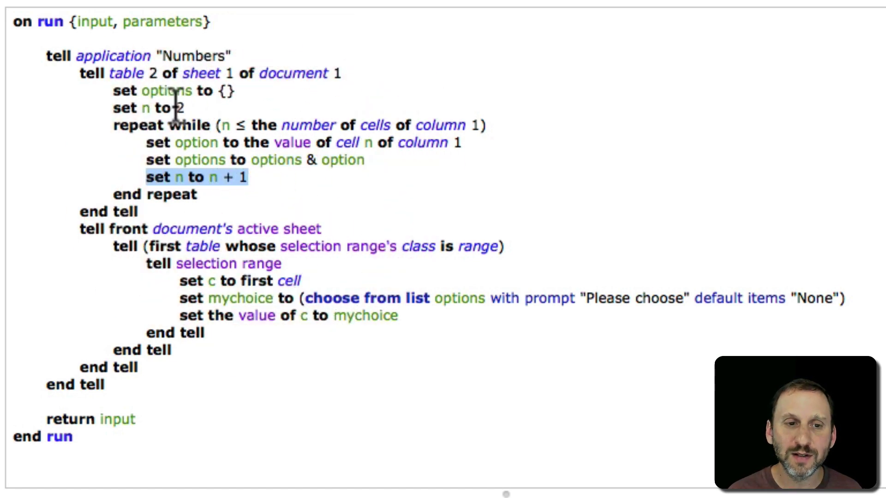
pyautogui.moveTo(114, 126); pyautogui.dragTo(212, 193)
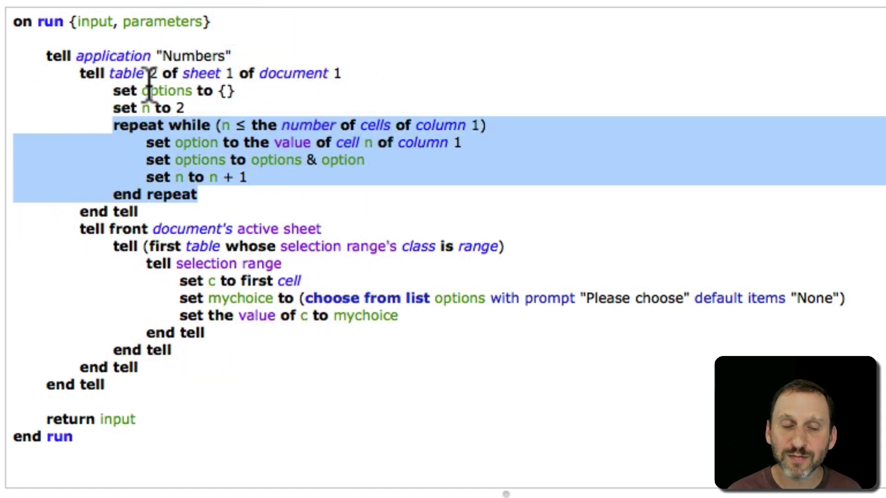
pyautogui.tripleClick(90, 213)
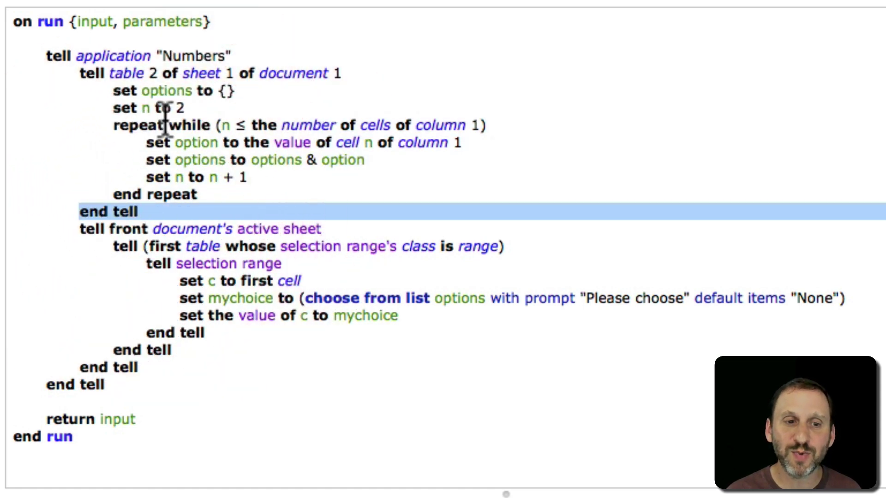
# Highlight the active-sheet, selected-table, selection range and set c to first cell lines.
pyautogui.doubleClick(166, 91)
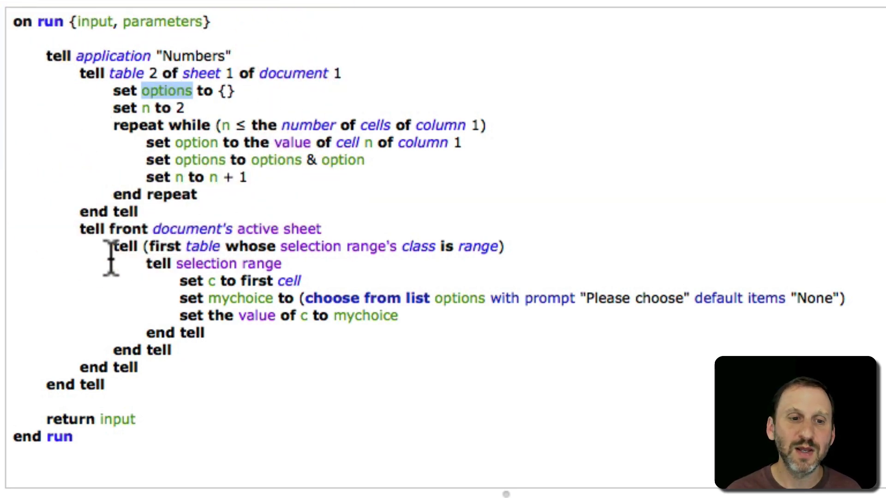
pyautogui.moveTo(78, 228); pyautogui.dragTo(368, 227)
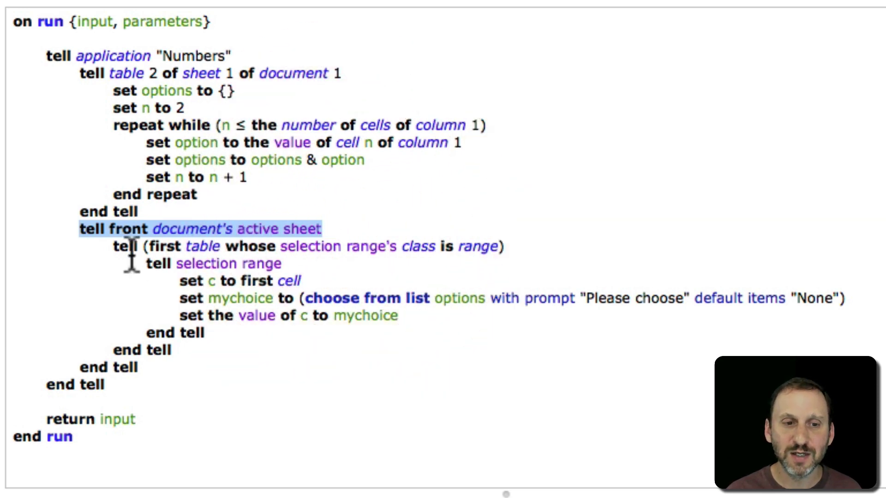
pyautogui.moveTo(113, 247); pyautogui.dragTo(522, 249)
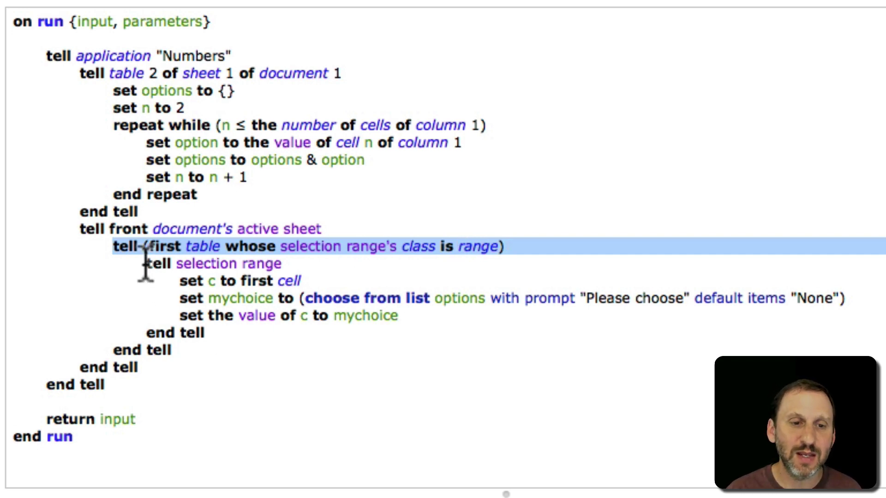
pyautogui.moveTo(145, 264); pyautogui.dragTo(291, 264)
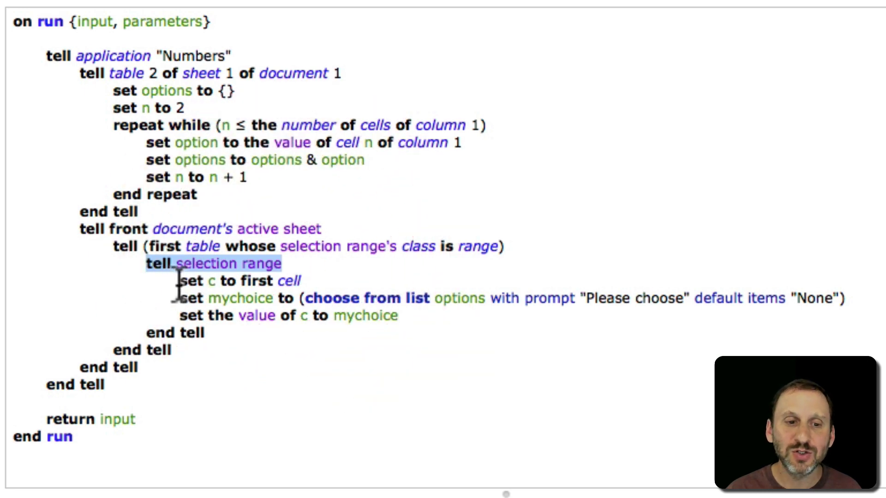
pyautogui.moveTo(178, 281); pyautogui.dragTo(308, 280)
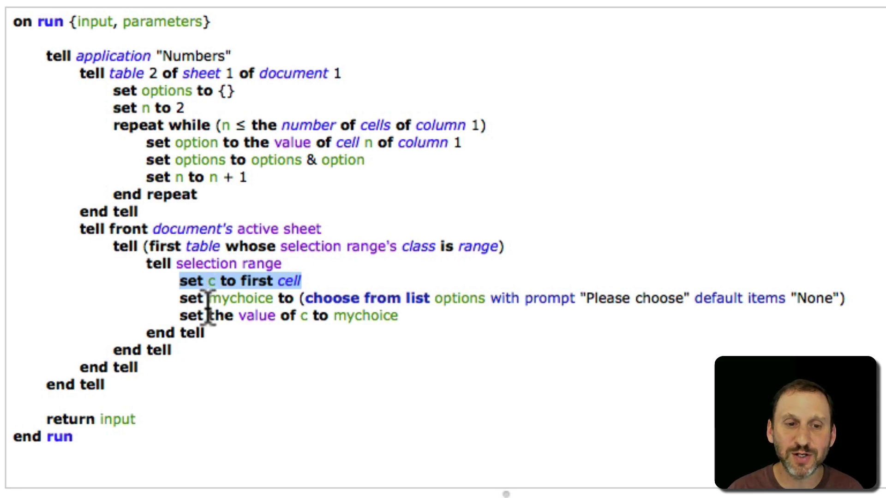
# Highlight the set mychoice to choose from list command with its prompt and None default.
pyautogui.moveTo(179, 298); pyautogui.dragTo(281, 299)
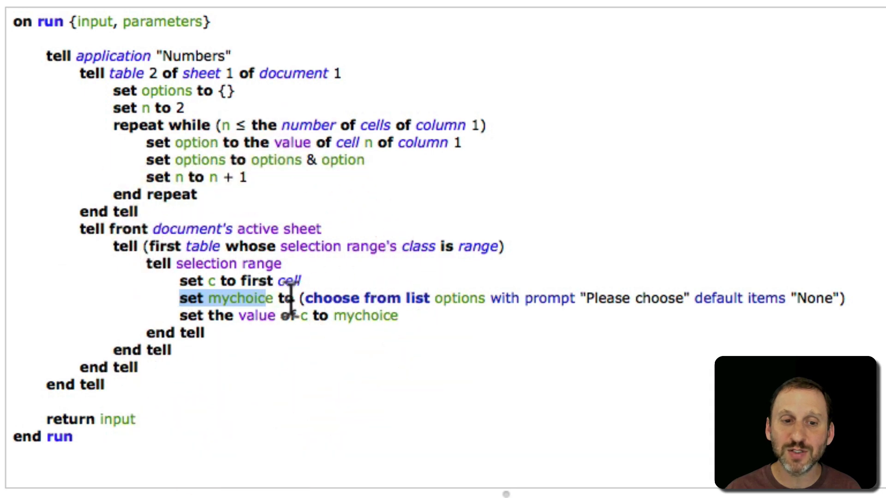
pyautogui.click(295, 300)
pyautogui.moveTo(329, 297); pyautogui.dragTo(465, 297)
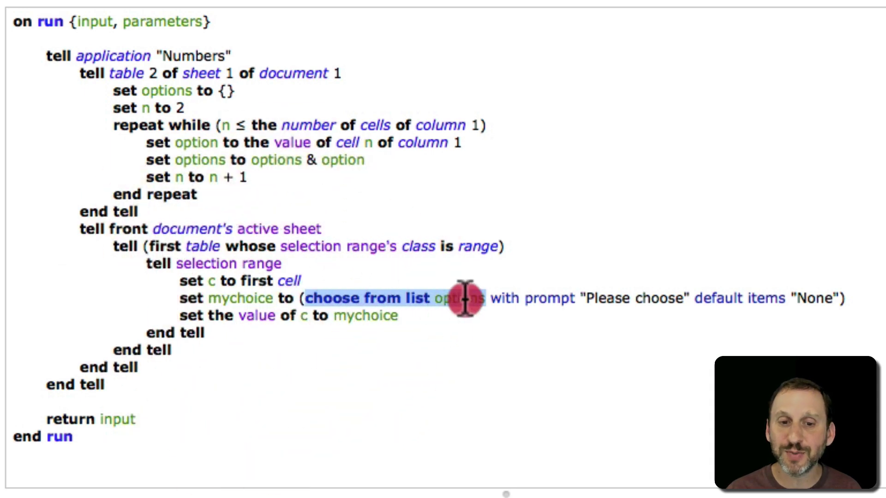
pyautogui.moveTo(465, 297); pyautogui.dragTo(827, 298)
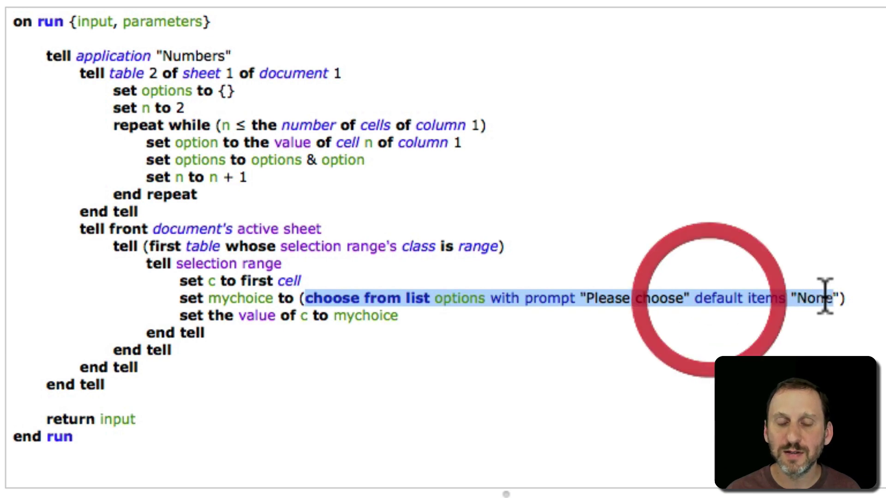
pyautogui.click(826, 299)
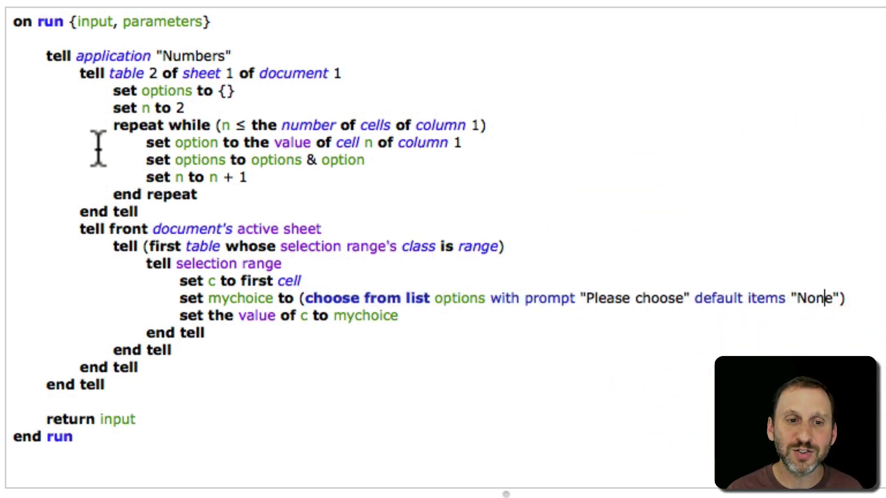
# Review the item loop and cell-filling line, save the workflow and keep Numbers.app as its application.
pyautogui.click(126, 132)
pyautogui.moveTo(125, 132); pyautogui.dragTo(247, 186)
pyautogui.click(225, 322)
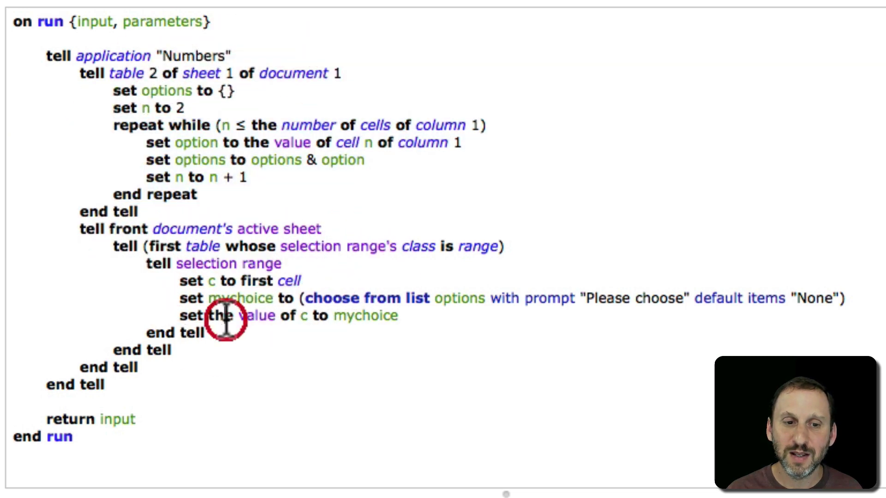
pyautogui.moveTo(178, 313); pyautogui.dragTo(425, 316)
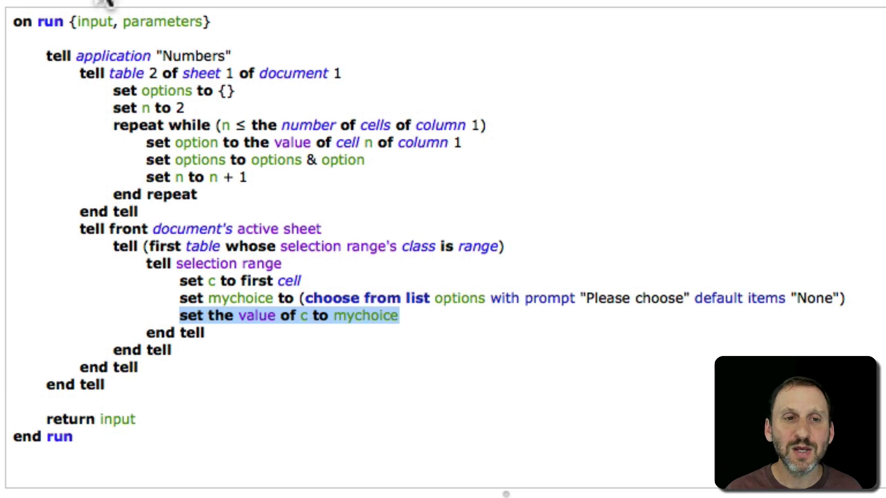
pyautogui.press('super+s')
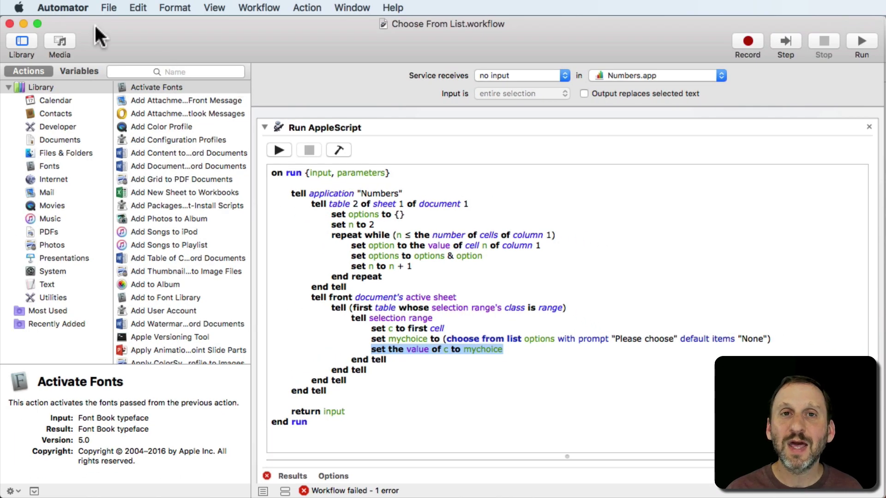
pyautogui.click(633, 74)
pyautogui.click(517, 50)
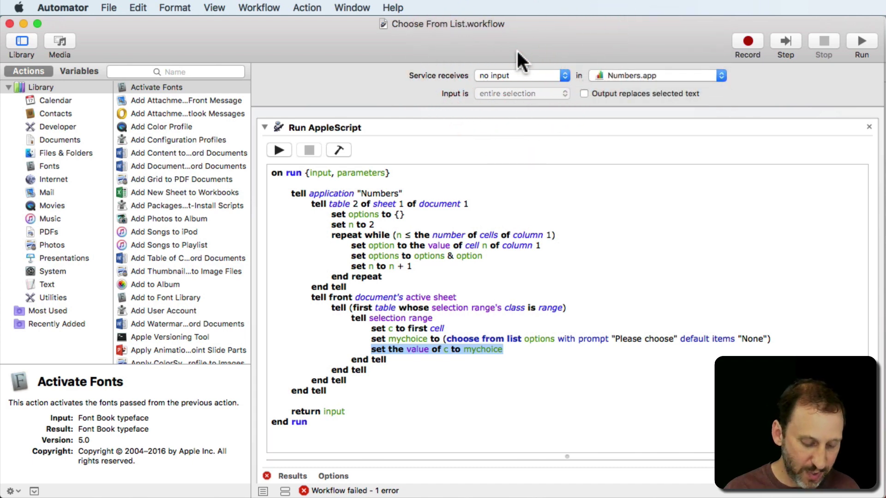
# Switch to Numbers, glance at the Services menu and select the first empty Item cell B2.
pyautogui.press('super+Tab')
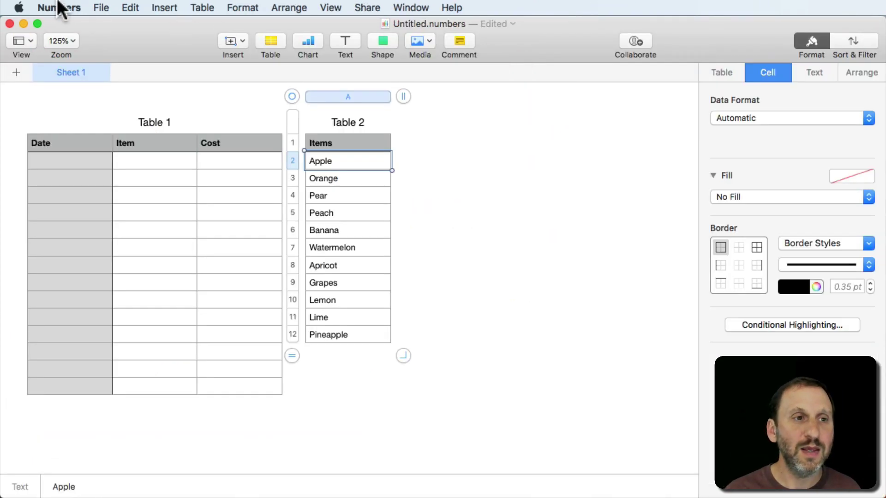
pyautogui.click(59, 9)
pyautogui.moveTo(64, 88)
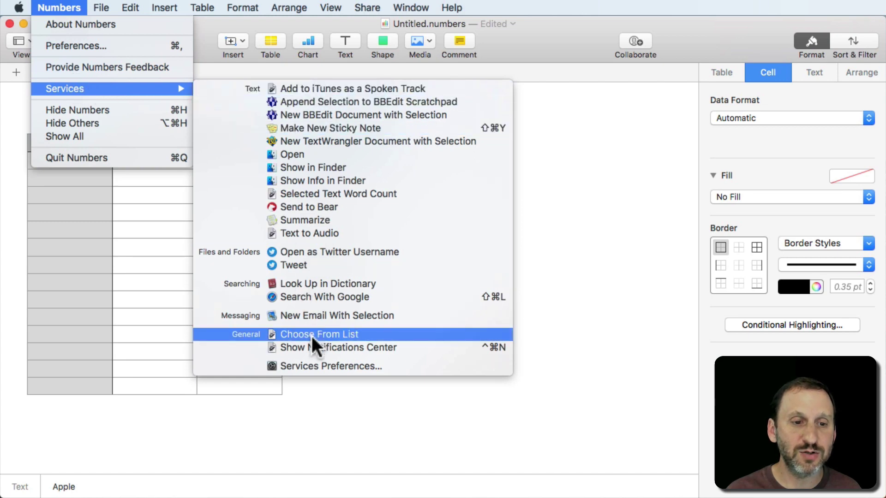
pyautogui.click(249, 163)
pyautogui.click(150, 181)
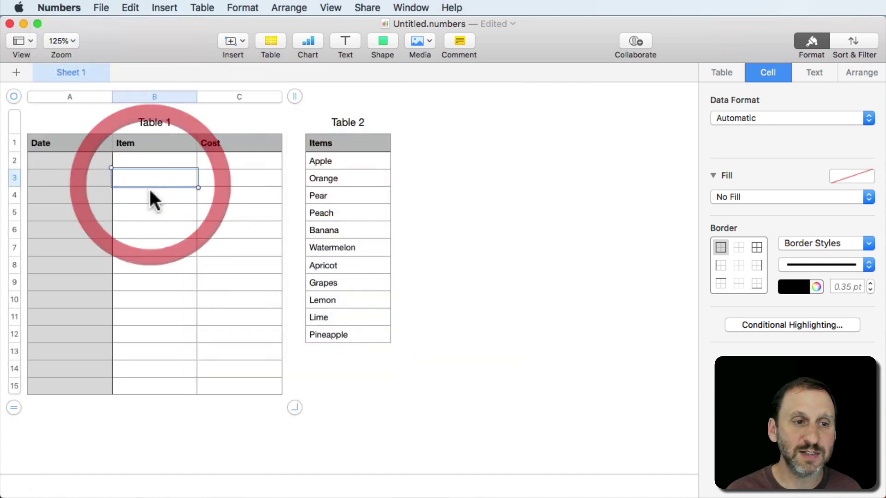
pyautogui.click(149, 223)
pyautogui.click(154, 158)
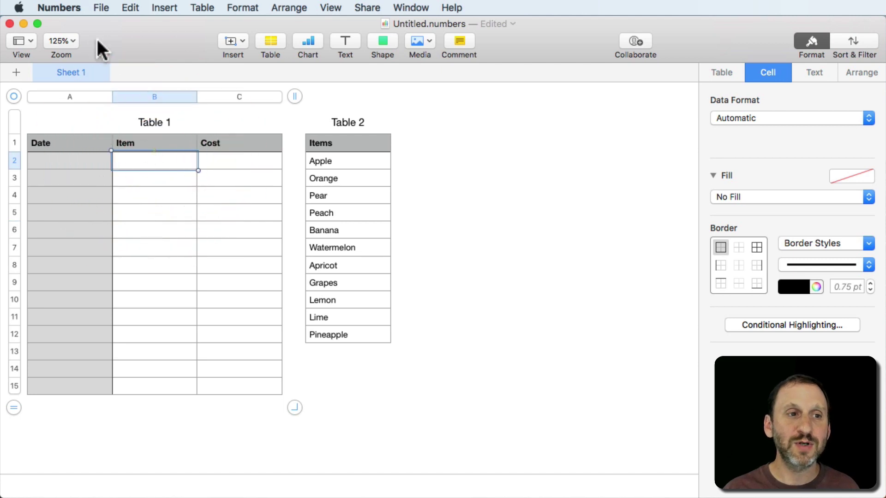
# Run the Choose From List service and pick Apricot to fill cell B2.
pyautogui.click(73, 2)
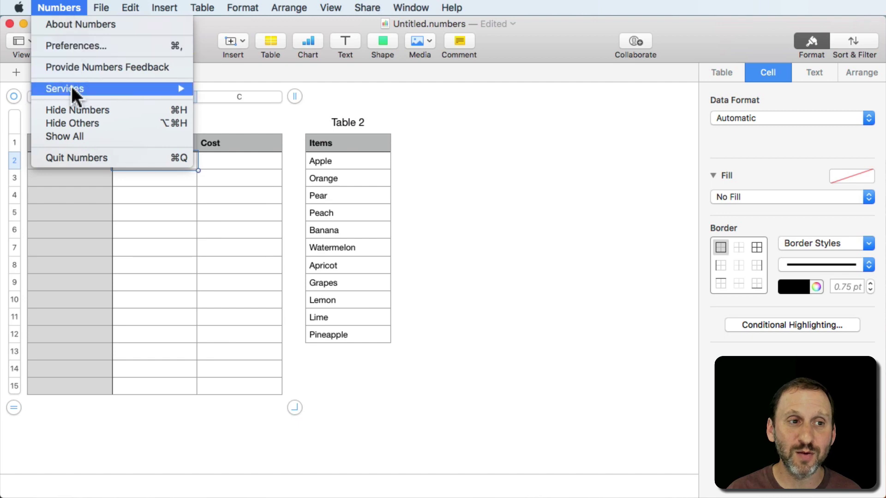
pyautogui.moveTo(64, 88)
pyautogui.click(228, 81)
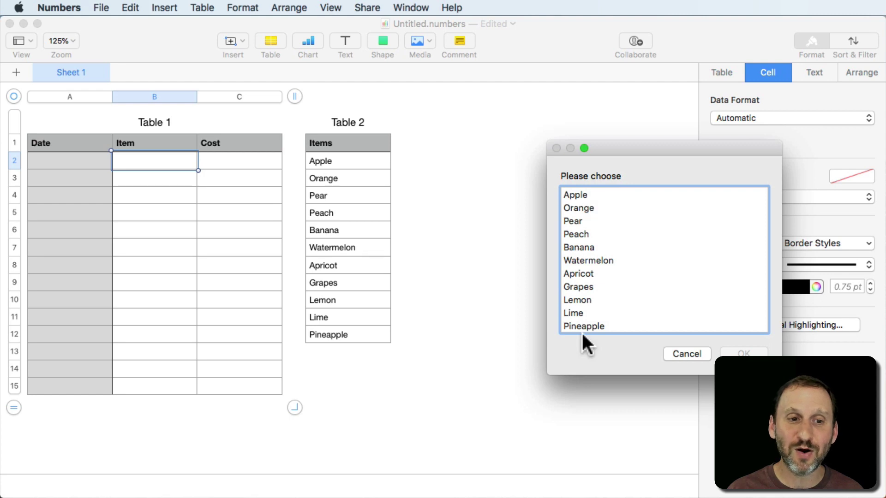
pyautogui.click(588, 274)
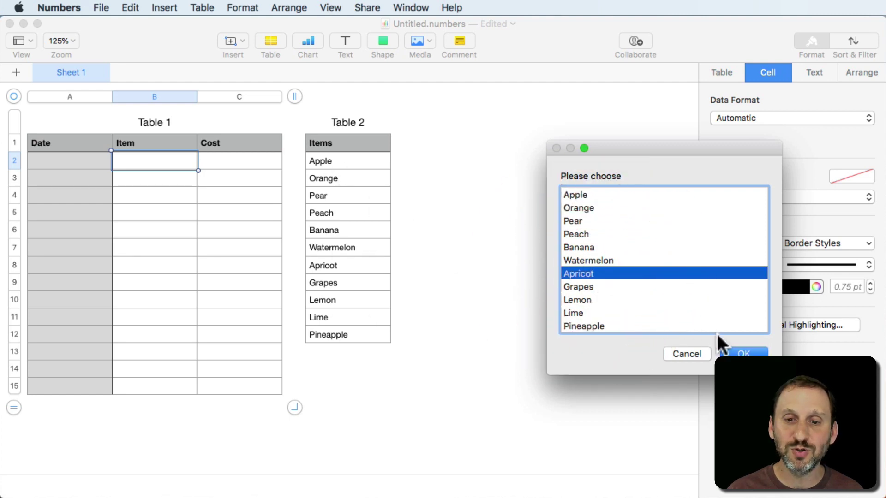
pyautogui.click(735, 353)
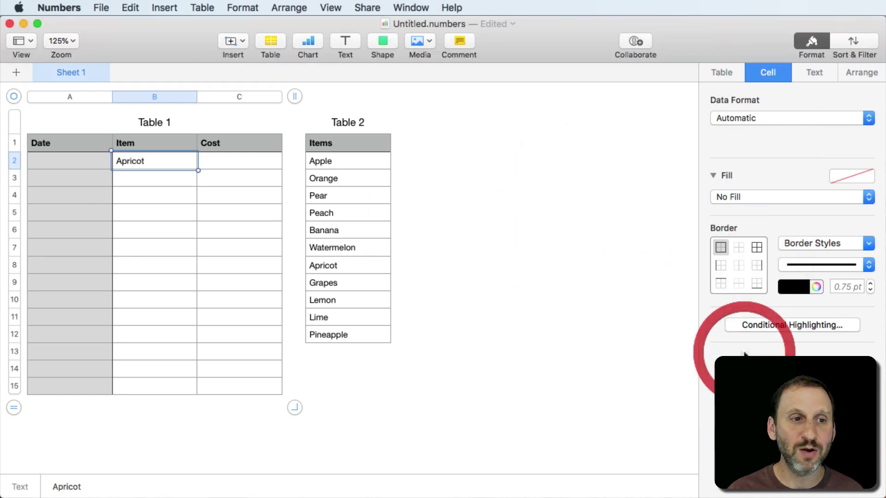
# Select Pineapple in Table 2 and add a new row below it for Other.
pyautogui.click(344, 327)
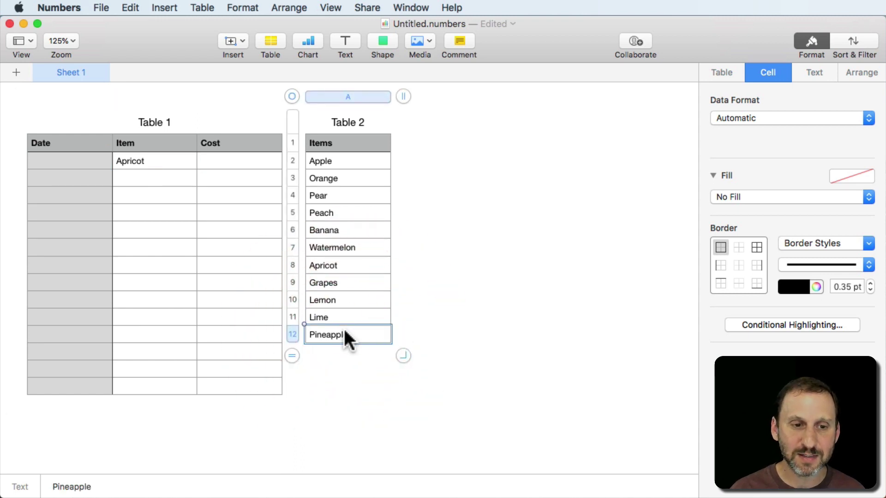
pyautogui.press('Return')
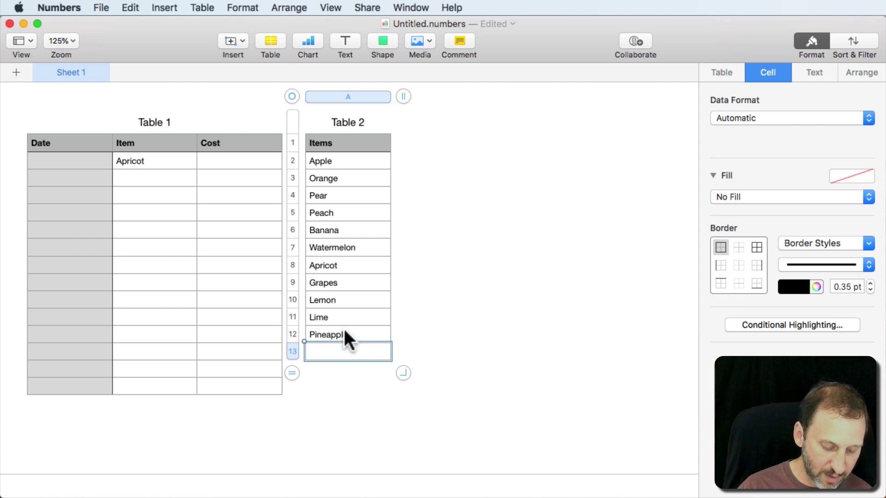
pyautogui.write('Other')
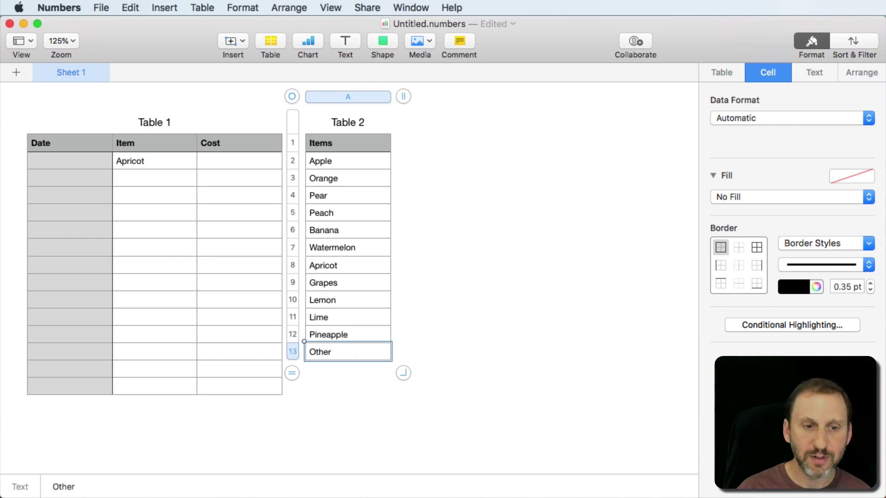
# Select cell B3, run Choose From List and pick Other as its value.
pyautogui.click(158, 182)
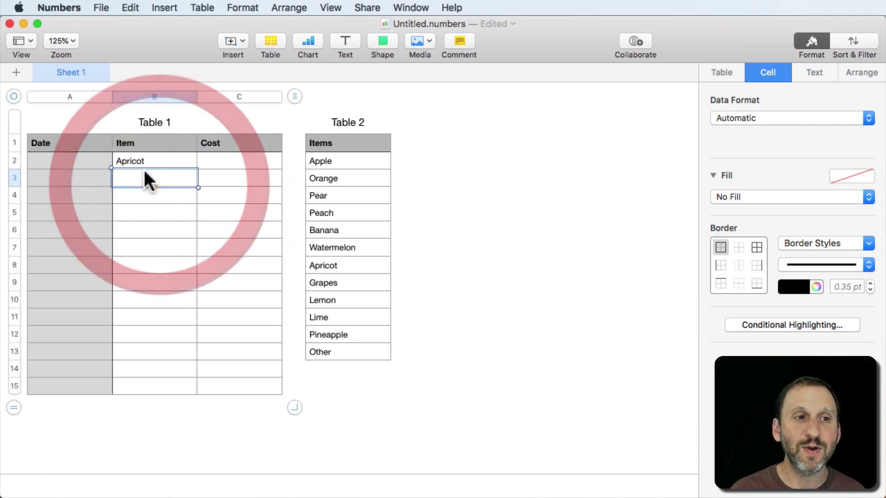
pyautogui.moveTo(73, 8); pyautogui.dragTo(255, 89)
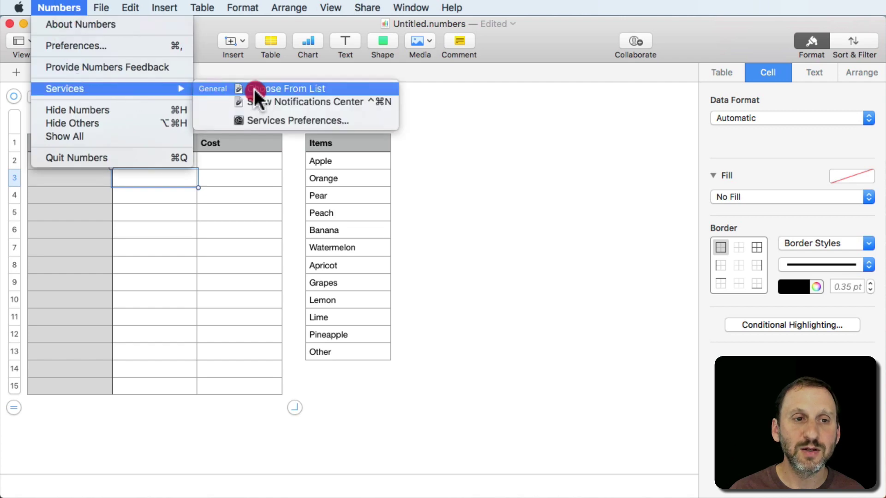
pyautogui.click(253, 89)
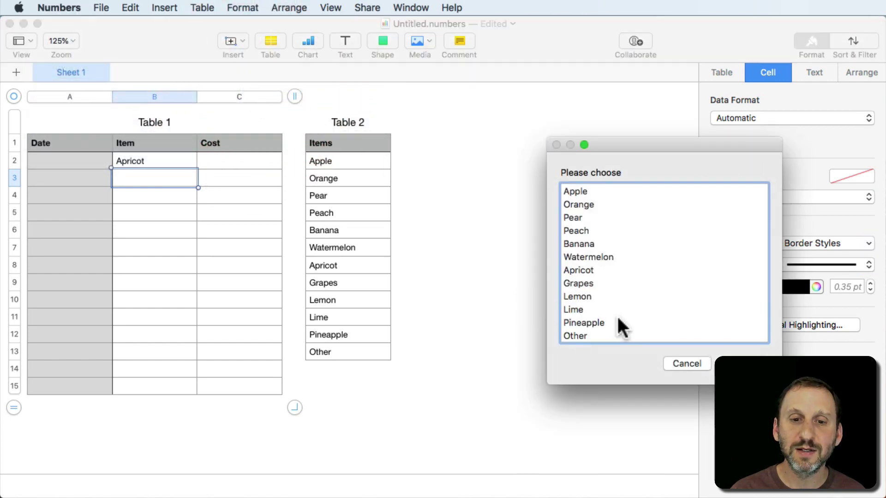
pyautogui.click(576, 335)
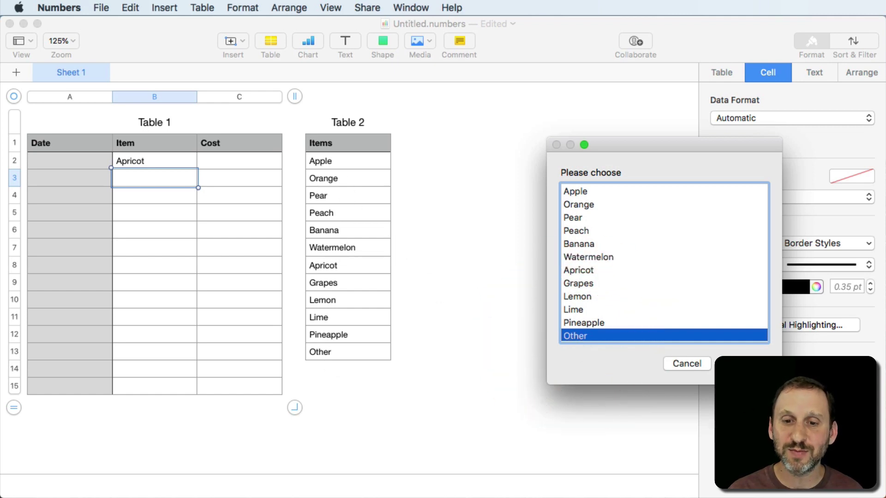
pyautogui.click(744, 364)
pyautogui.click(148, 190)
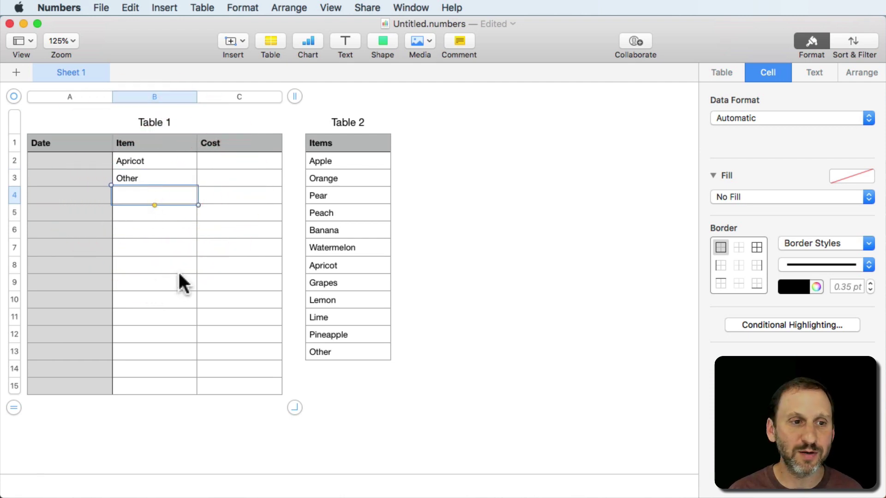
# Run Choose From List for B4 and confirm Lemon with the arrow keys and Return.
pyautogui.moveTo(62, 8); pyautogui.dragTo(226, 85)
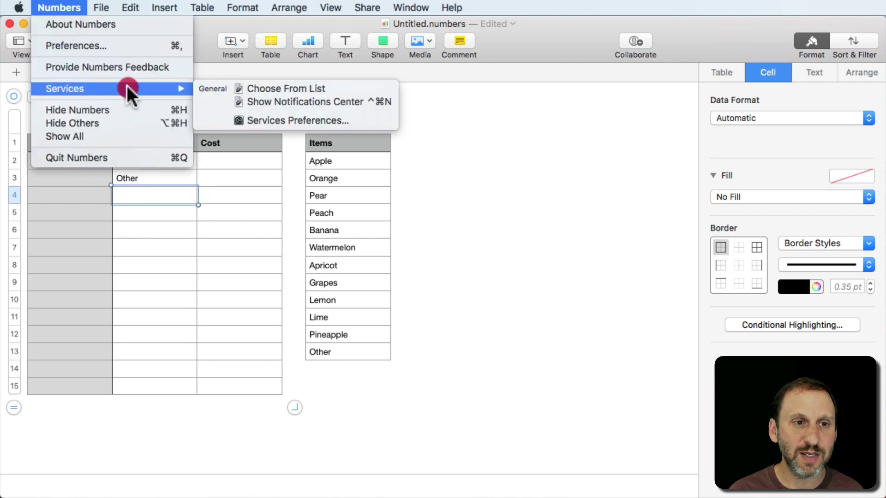
pyautogui.click(226, 85)
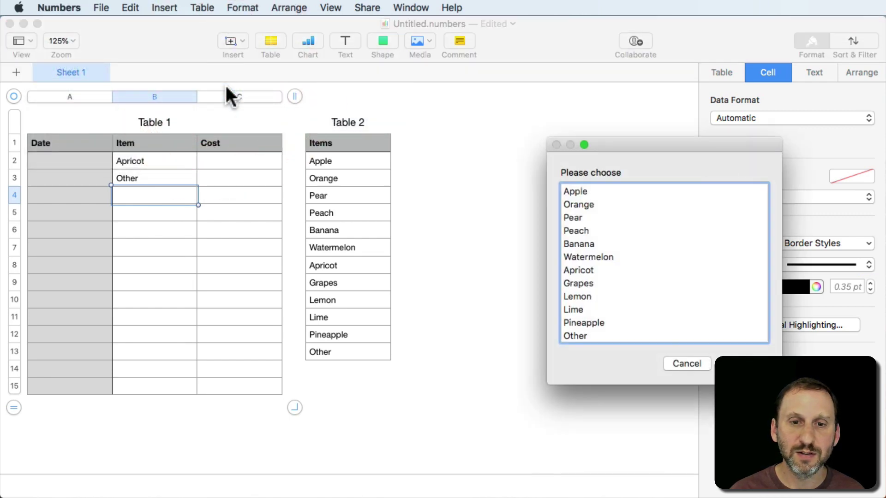
pyautogui.press('Down')
pyautogui.press('Down')
pyautogui.press('Down')
pyautogui.press('Down')
pyautogui.press('Down')
pyautogui.press('Down')
pyautogui.press('Down')
pyautogui.press('Down')
pyautogui.press('Up')
pyautogui.press('Return')
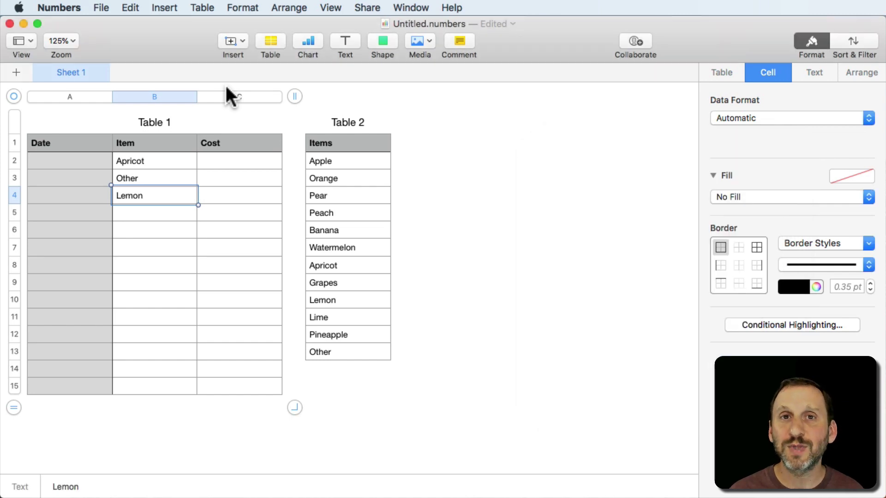